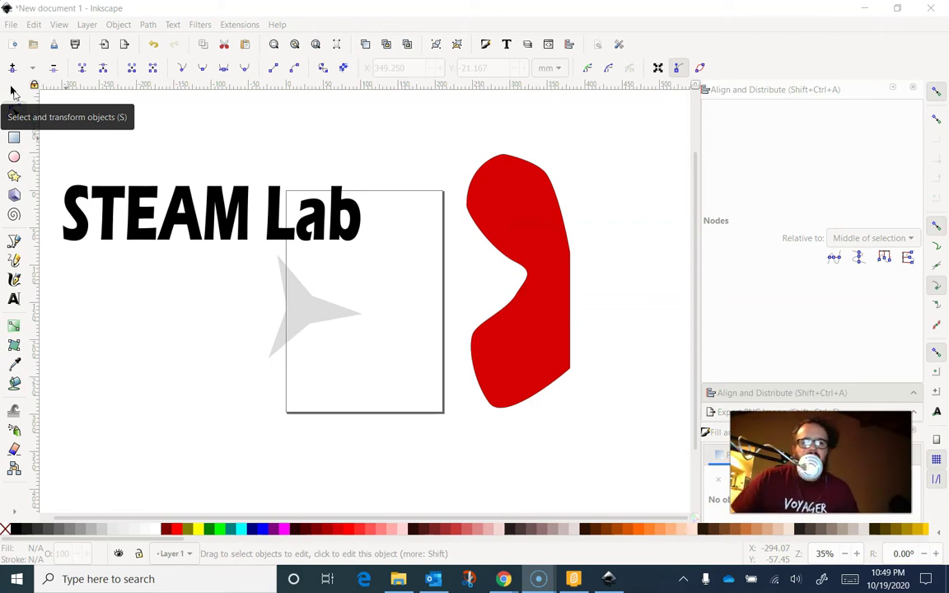
Select the STEAM Lab text with the Selector tool
{"action": "left_click", "coordinate": [13, 92]}
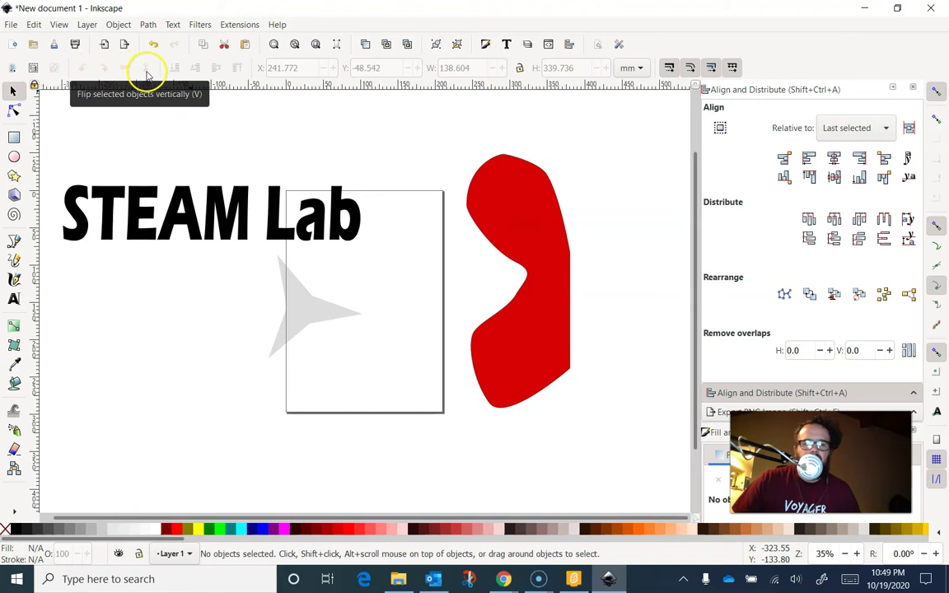
{"action": "left_click", "coordinate": [218, 206]}
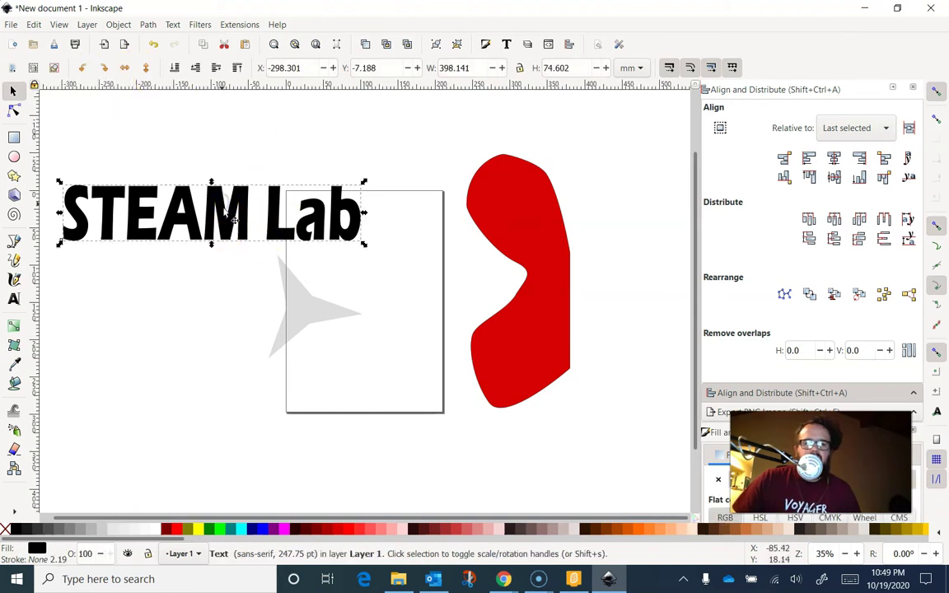
Mirror the STEAM Lab text, then flip the grey star and back to its original orientation
{"action": "left_click", "coordinate": [124, 69]}
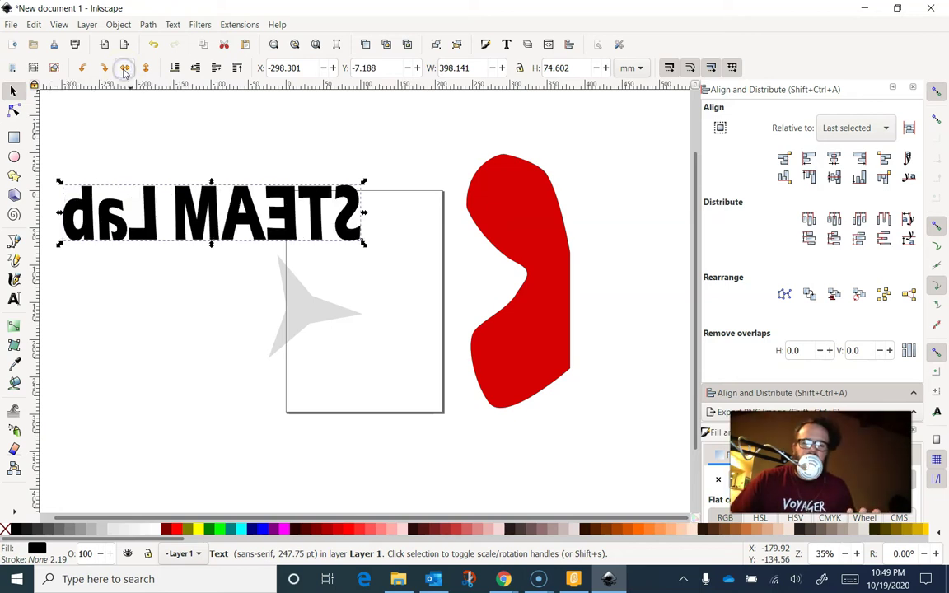
{"action": "left_click", "coordinate": [124, 69]}
{"action": "left_click", "coordinate": [123, 69]}
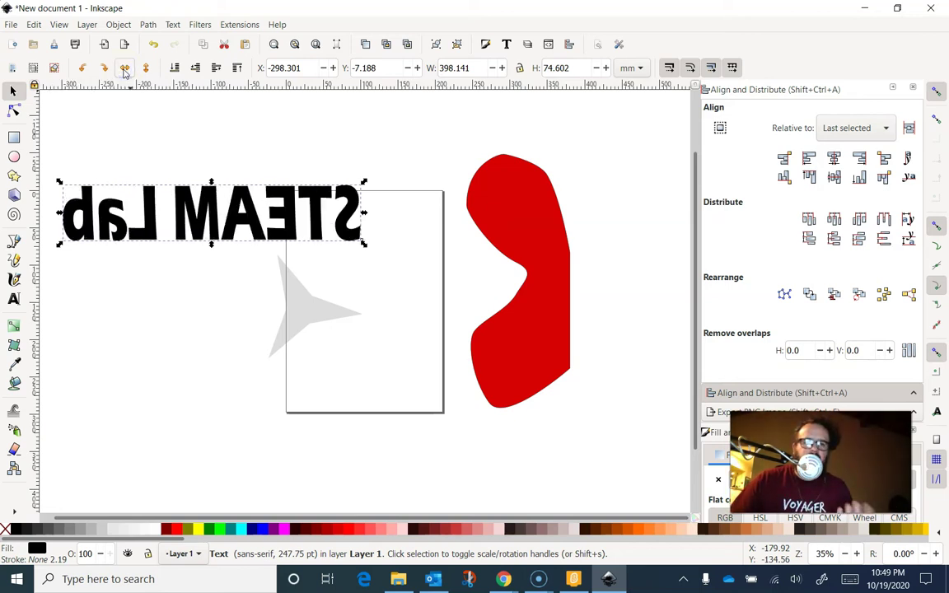
{"action": "left_click", "coordinate": [313, 308]}
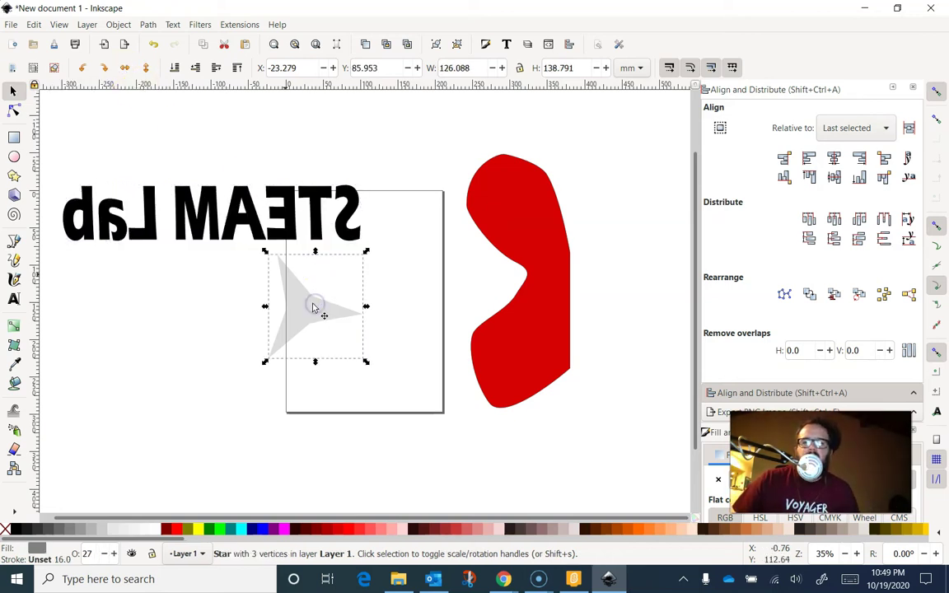
{"action": "left_click", "coordinate": [124, 70]}
{"action": "left_click", "coordinate": [124, 69]}
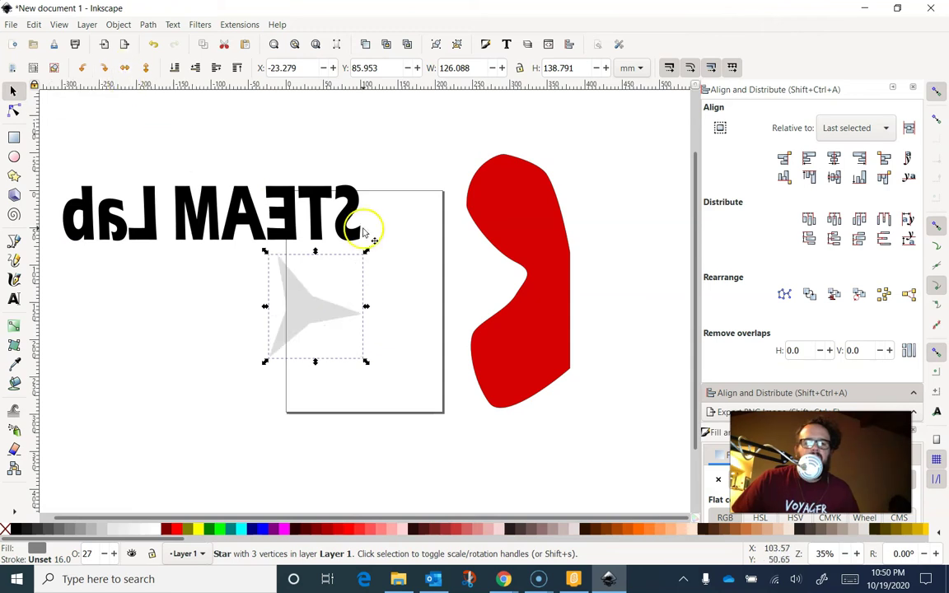
Flip the STEAM Lab text back to readable and rubber-band select both text and star
{"action": "left_click", "coordinate": [311, 212]}
{"action": "left_click", "coordinate": [124, 69]}
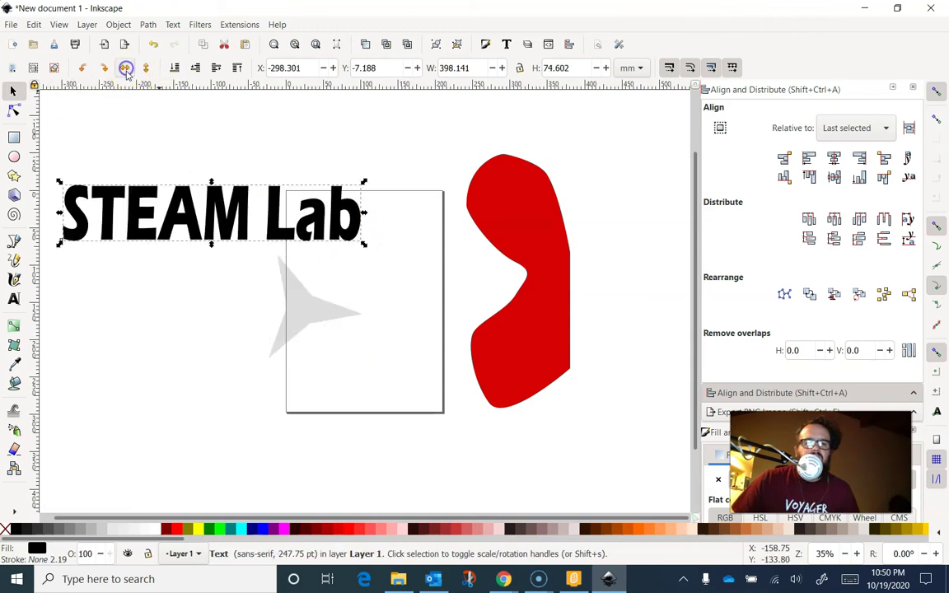
{"action": "left_click", "coordinate": [356, 379]}
{"action": "left_click_drag", "start_coordinate": [387, 442], "coordinate": [105, 134]}
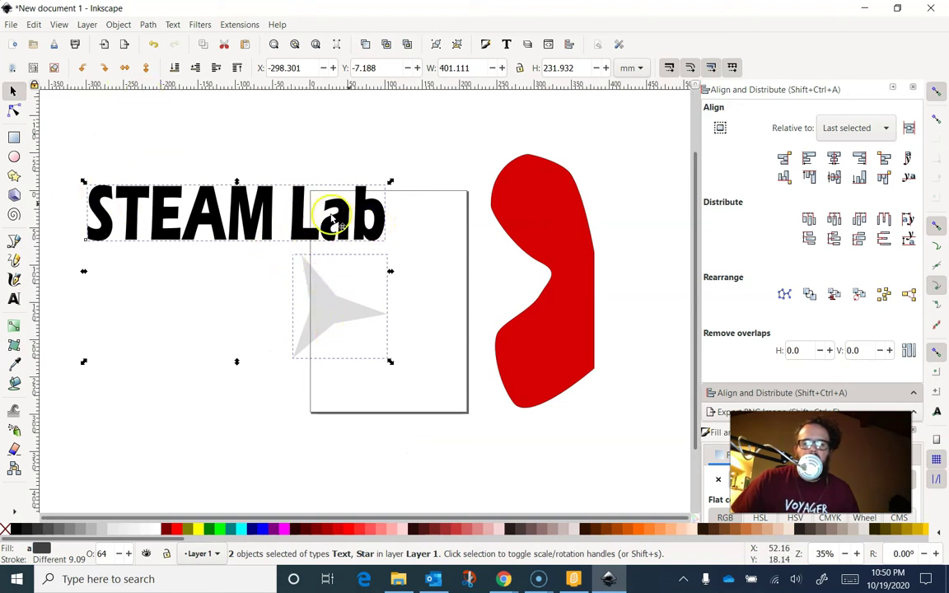
Mirror the text and star together horizontally, then scroll the canvas right toward the red shape
{"action": "left_click", "coordinate": [126, 67]}
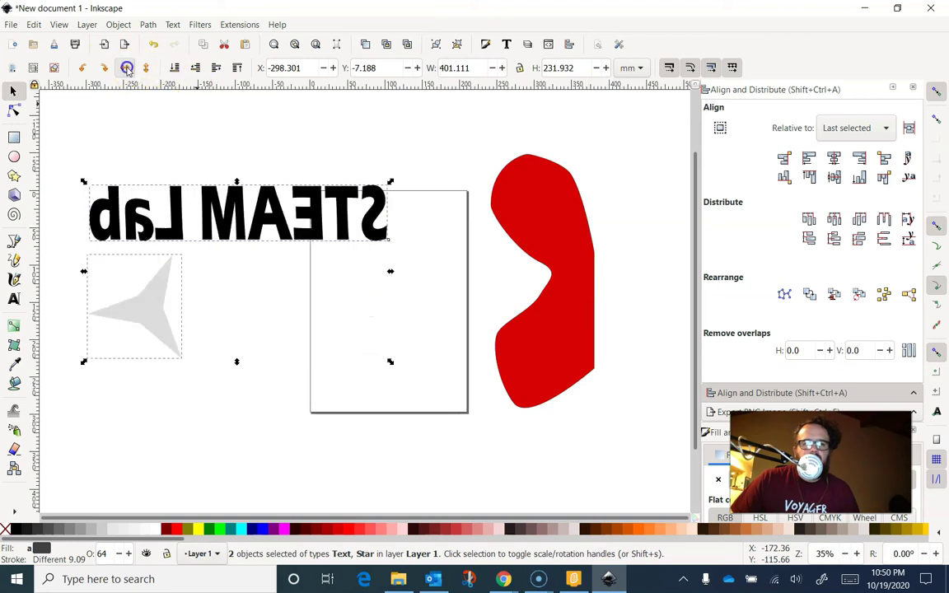
{"action": "left_click", "coordinate": [126, 68]}
{"action": "left_click", "coordinate": [126, 68]}
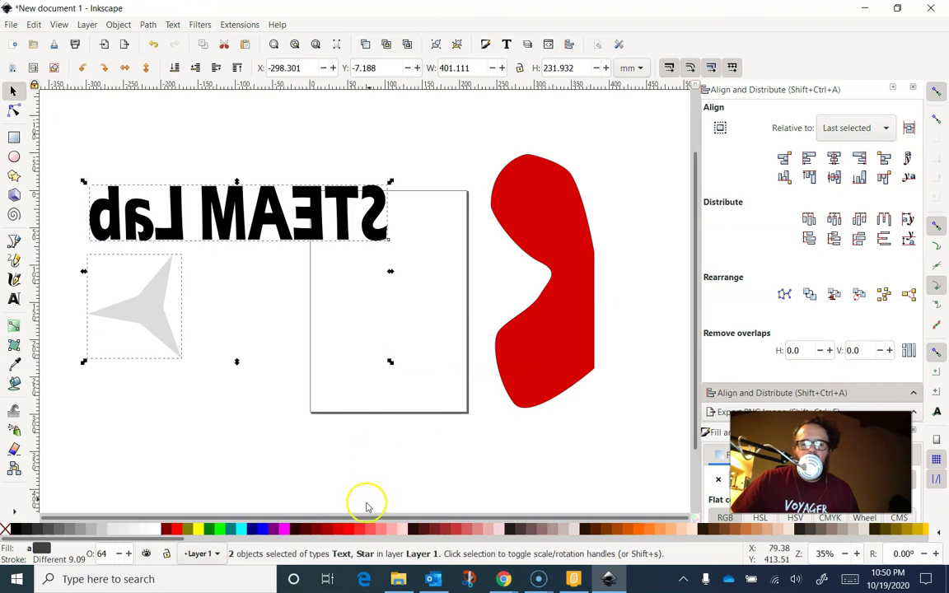
{"action": "left_click_drag", "start_coordinate": [175, 540], "coordinate": [207, 539]}
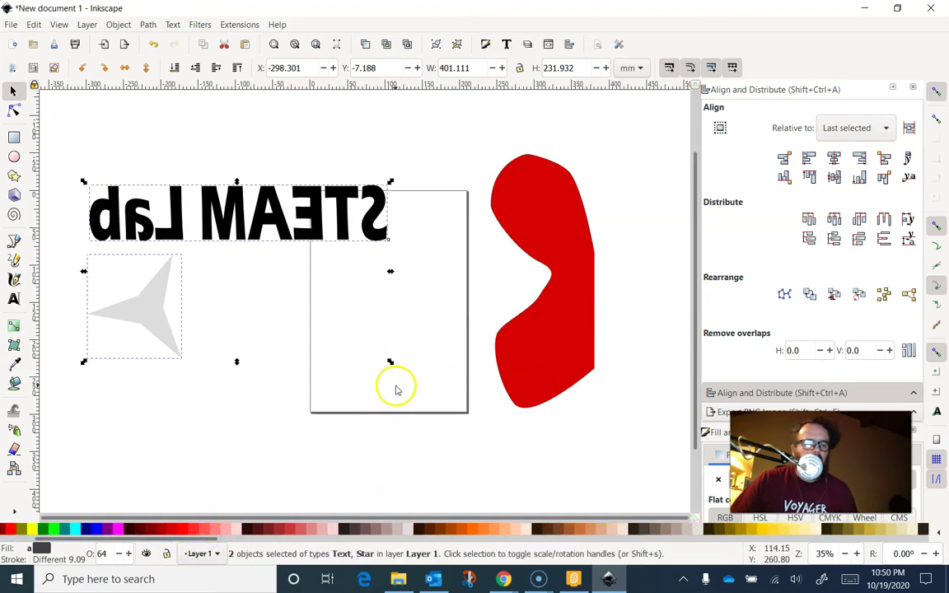
{"action": "scroll", "coordinate": [482, 346], "scroll_direction": "right", "scroll_amount": 3}
{"action": "scroll", "coordinate": [483, 347], "scroll_direction": "right", "scroll_amount": 1}
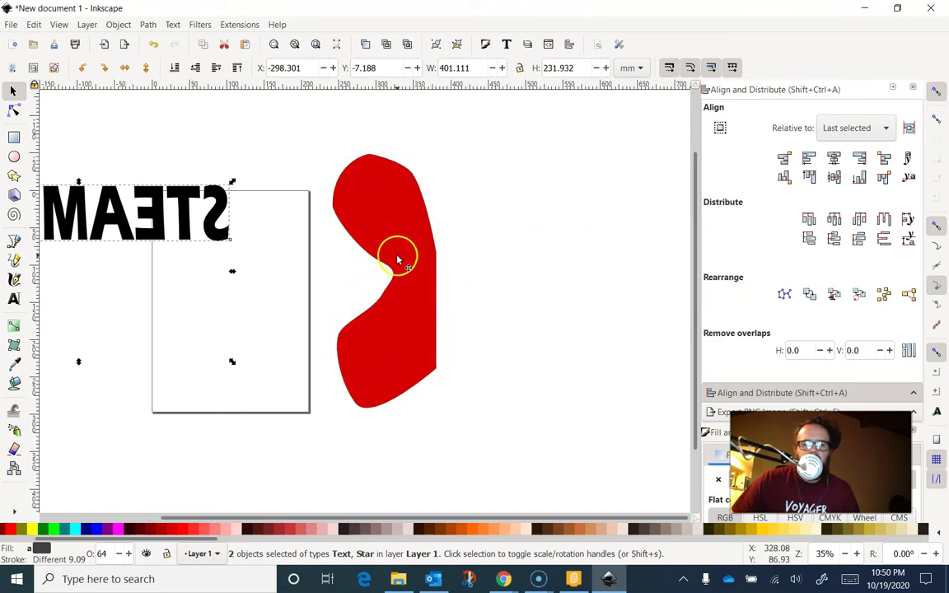
Duplicate the red half-shape, flip the copy horizontally, move it right, and select both halves
{"action": "left_click", "coordinate": [413, 314]}
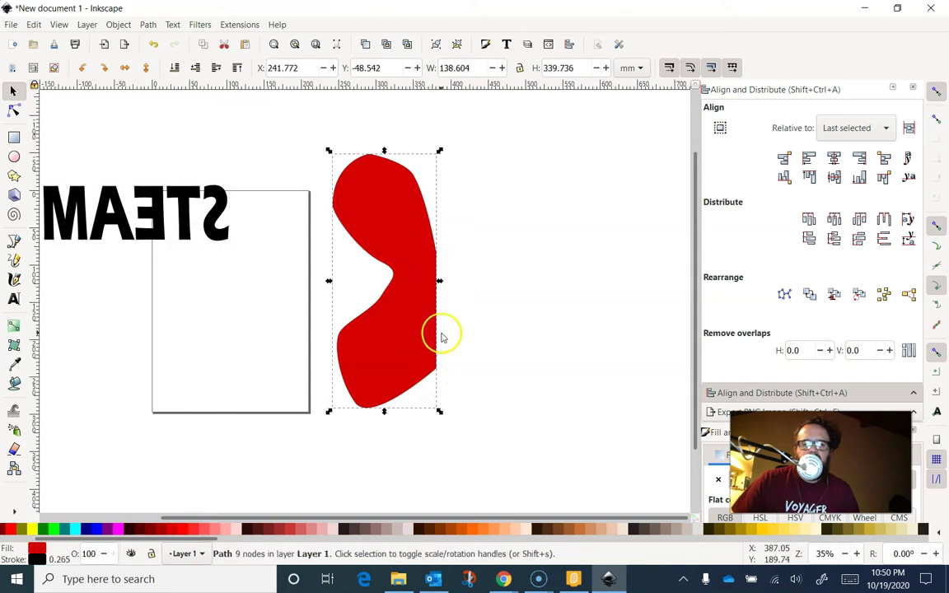
{"action": "right_click", "coordinate": [409, 247]}
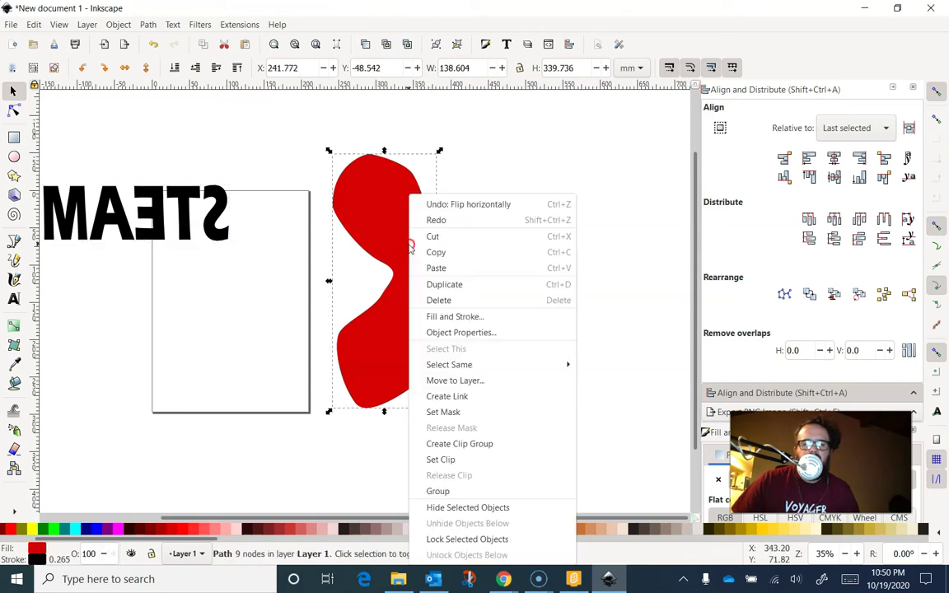
{"action": "left_click", "coordinate": [436, 288]}
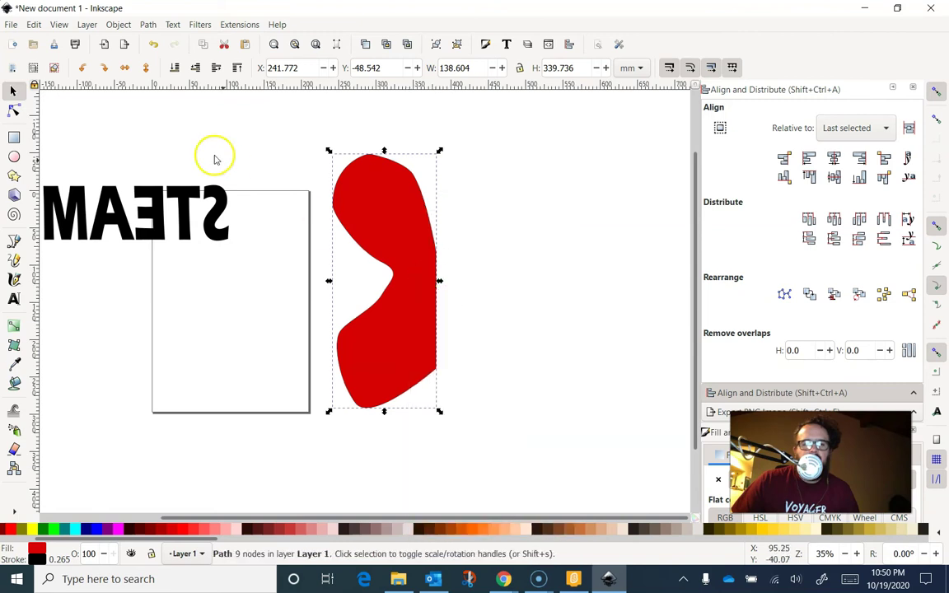
{"action": "left_click", "coordinate": [124, 70]}
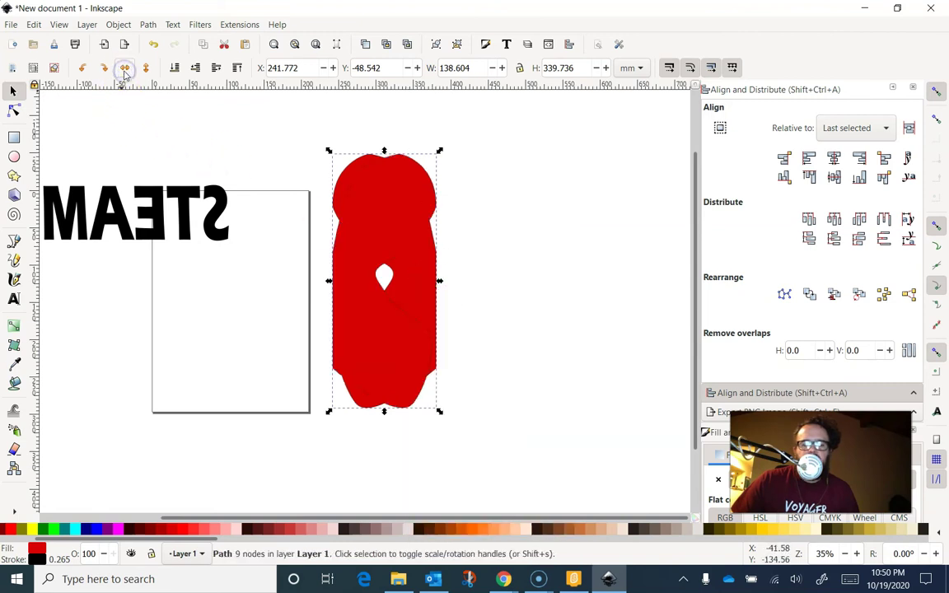
{"action": "left_click_drag", "start_coordinate": [394, 355], "coordinate": [545, 353]}
{"action": "left_click", "coordinate": [403, 345], "text": "shift"}
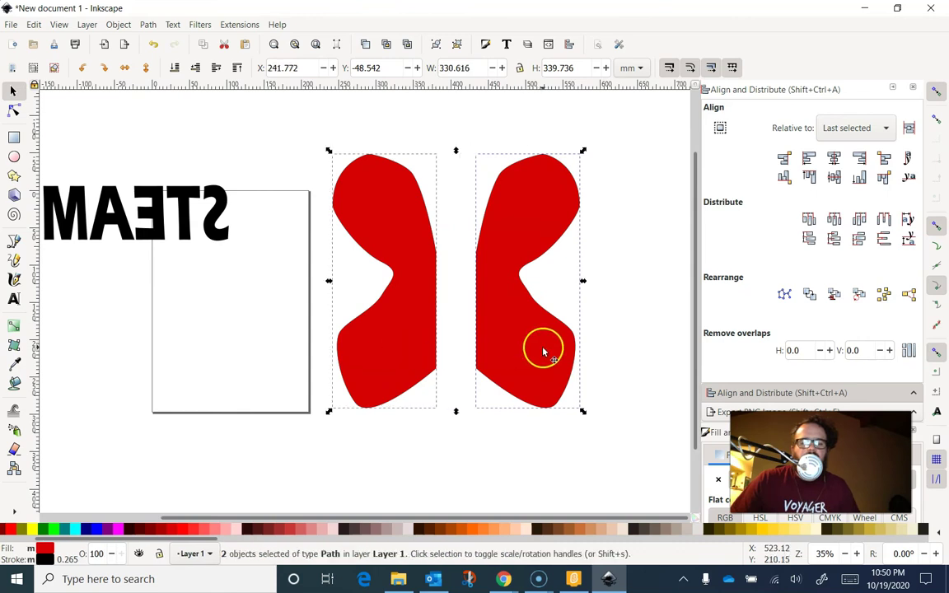
Reposition the mirrored copy so its straight edge meets the original, and select both red halves
{"action": "key", "text": "ctrl+alt+t"}
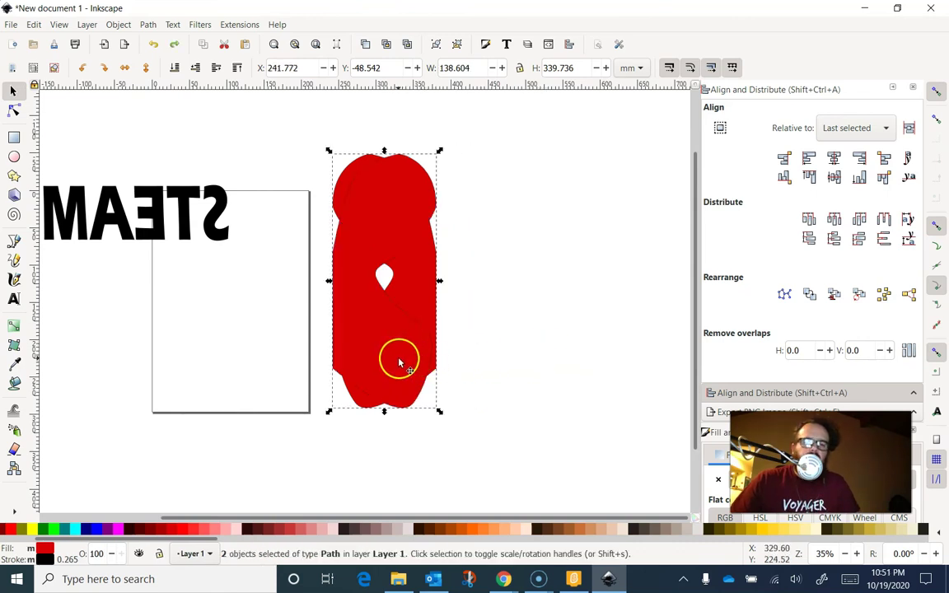
{"action": "mouse_move", "coordinate": [399, 363]}
{"action": "left_mouse_down"}
{"action": "mouse_move", "coordinate": [500, 364]}
{"action": "mouse_move", "coordinate": [388, 363]}
{"action": "left_mouse_up"}
{"action": "left_click", "coordinate": [496, 361]}
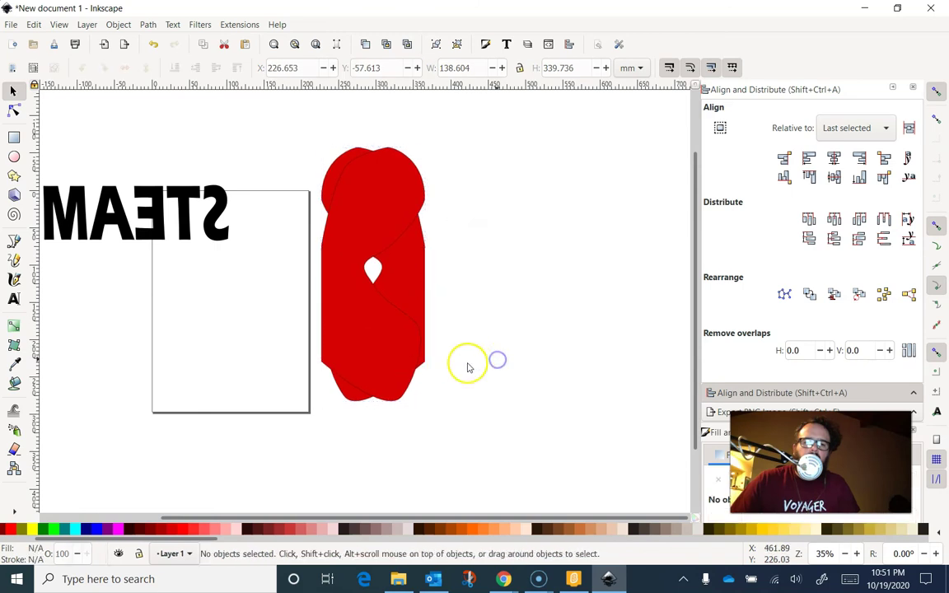
{"action": "left_click", "coordinate": [388, 356]}
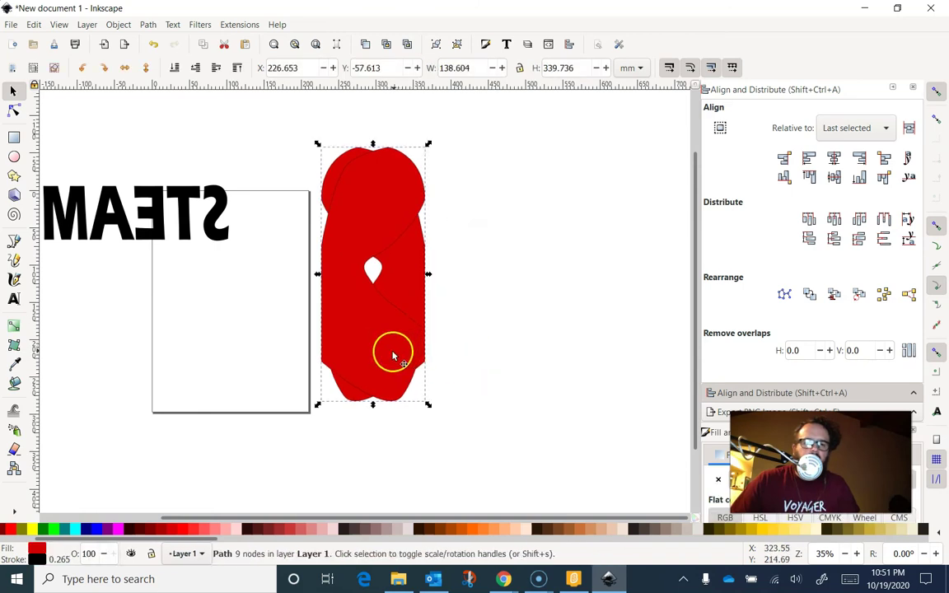
{"action": "left_click_drag", "start_coordinate": [393, 353], "coordinate": [546, 356]}
{"action": "left_click", "coordinate": [386, 337], "text": "shift"}
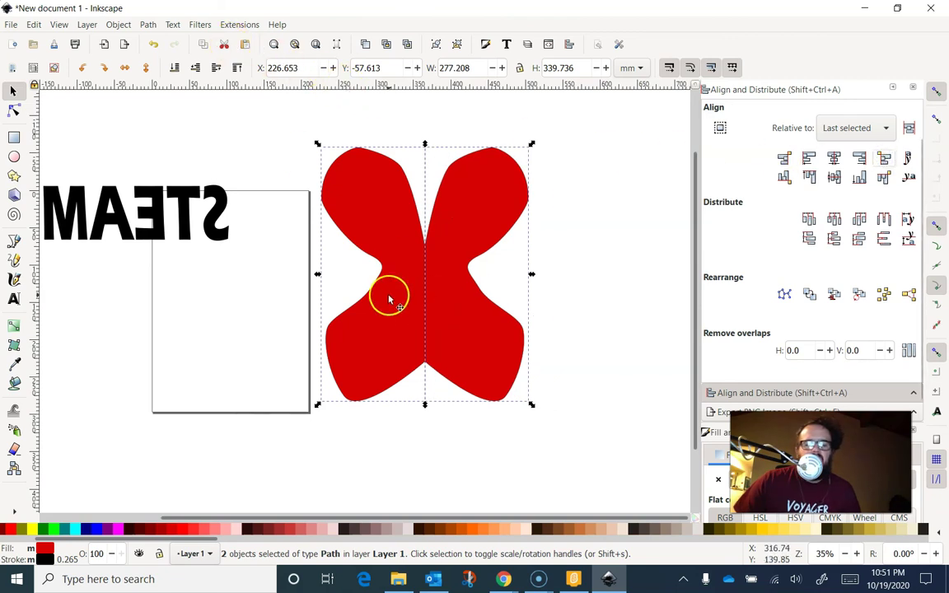
Try Path > Union, then drag the right half's centre node left to overlap the halves
{"action": "left_click", "coordinate": [145, 25]}
{"action": "left_click", "coordinate": [171, 87]}
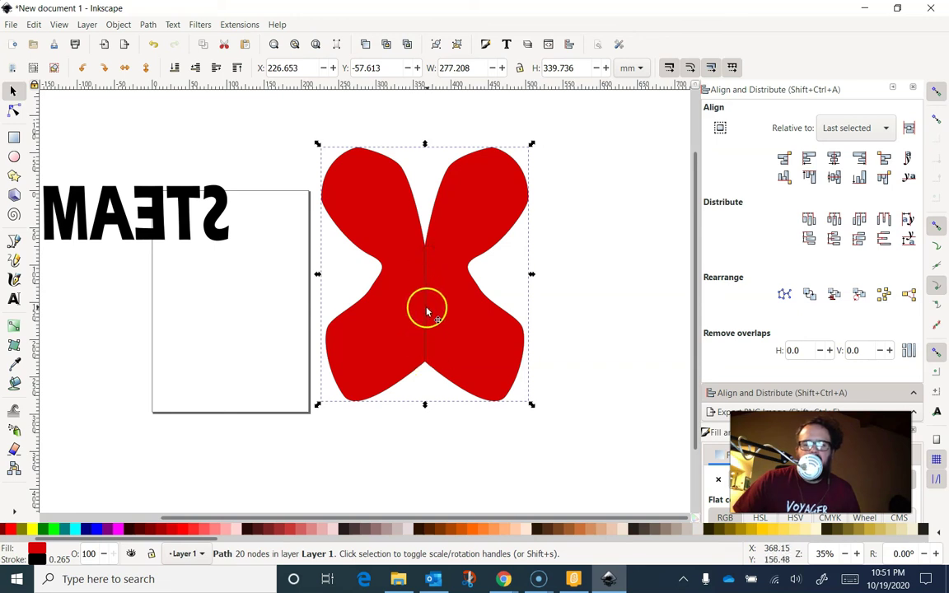
{"action": "key", "text": "n"}
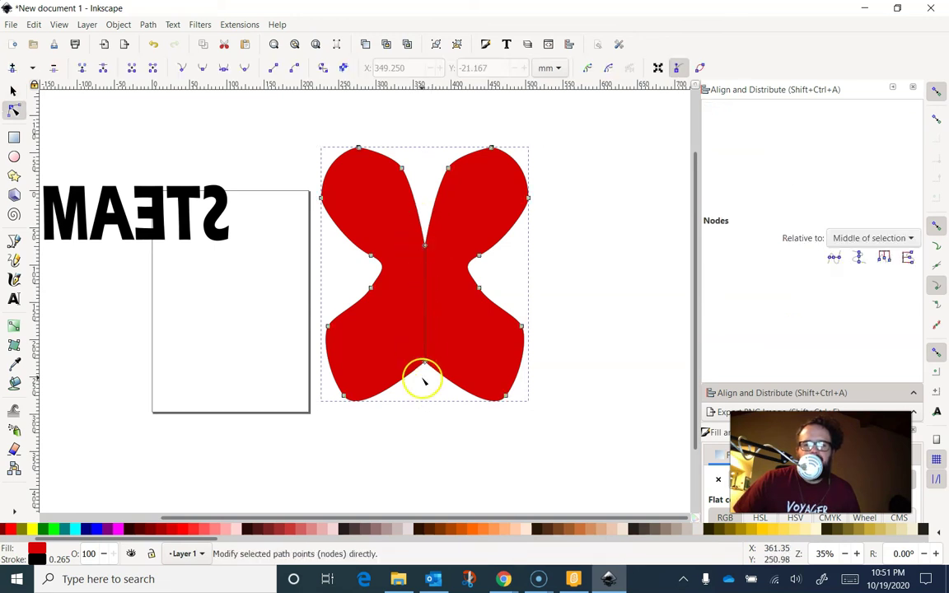
{"action": "key", "text": "Escape"}
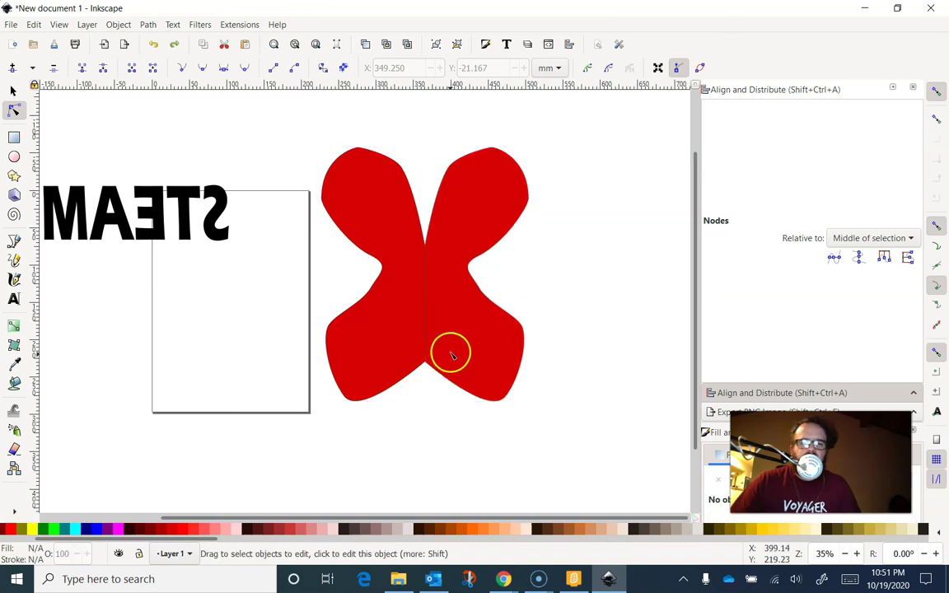
{"action": "left_click", "coordinate": [446, 322]}
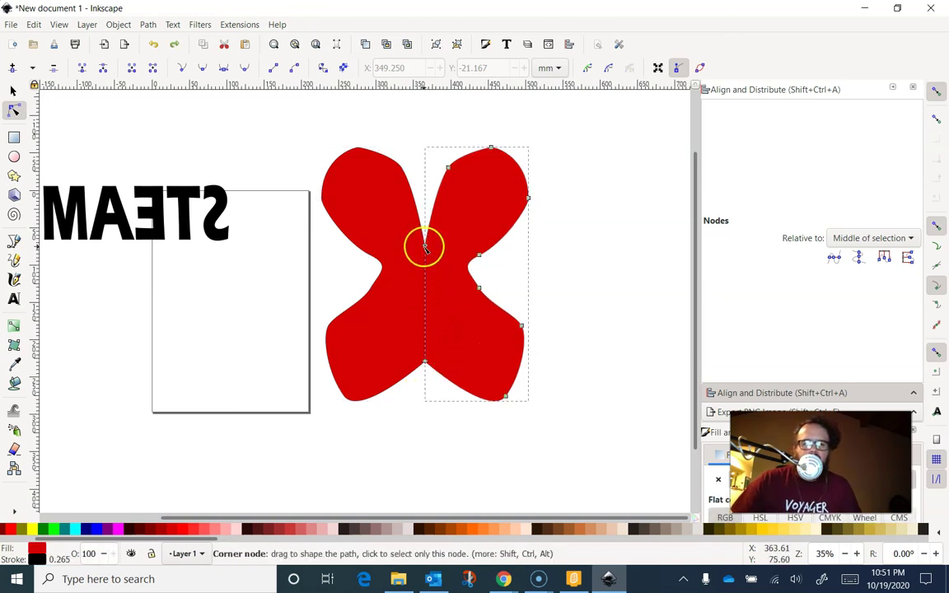
{"action": "left_click_drag", "start_coordinate": [423, 248], "coordinate": [417, 260]}
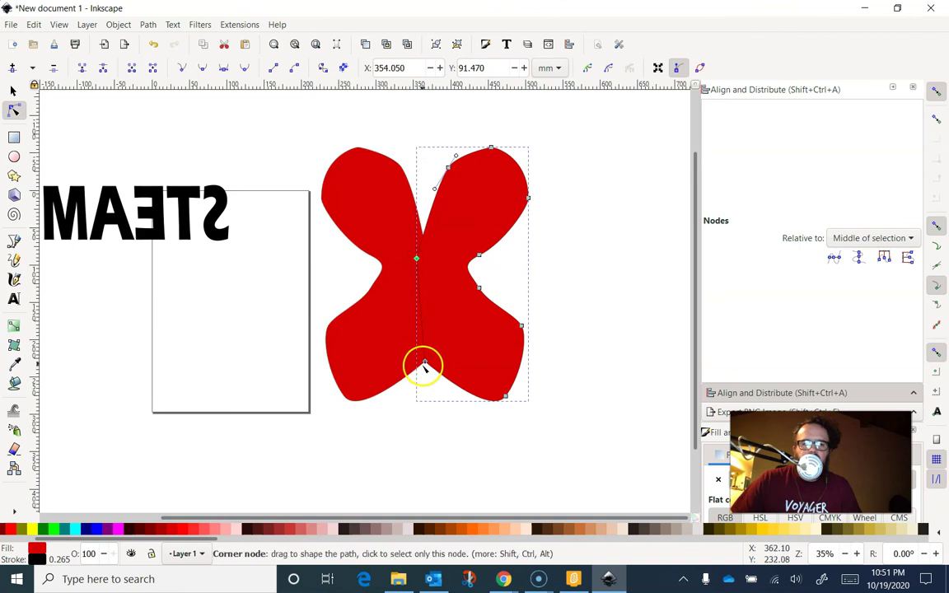
Select both red halves with the Selector and apply Path > Union to merge them
{"action": "left_click", "coordinate": [13, 90]}
{"action": "left_click", "coordinate": [389, 219], "text": "shift"}
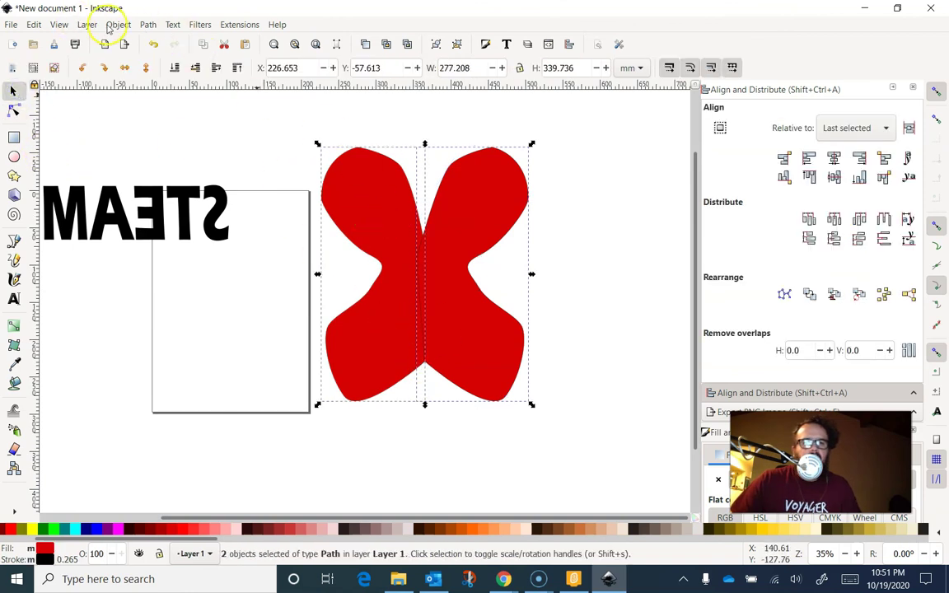
{"action": "left_click", "coordinate": [148, 25]}
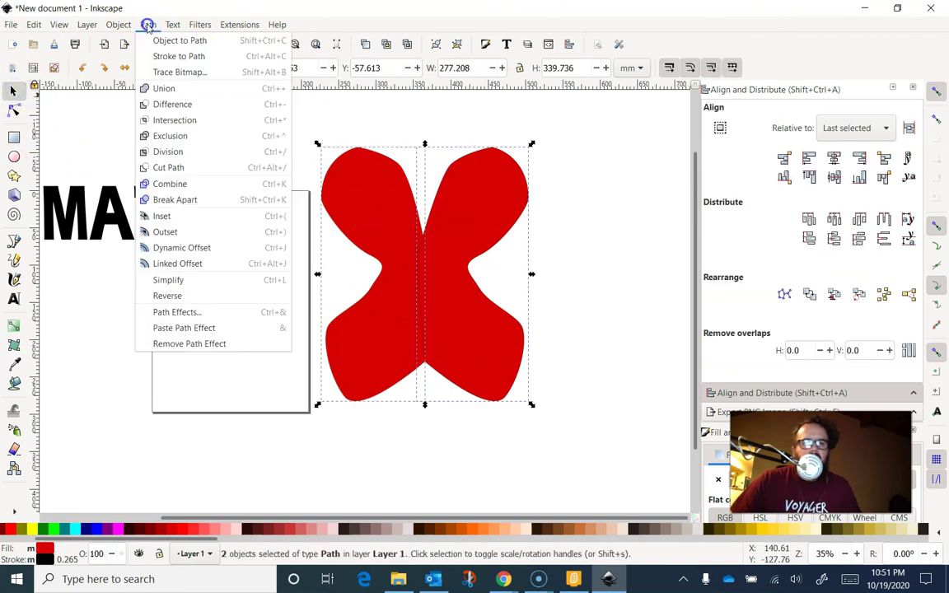
{"action": "left_click", "coordinate": [180, 89]}
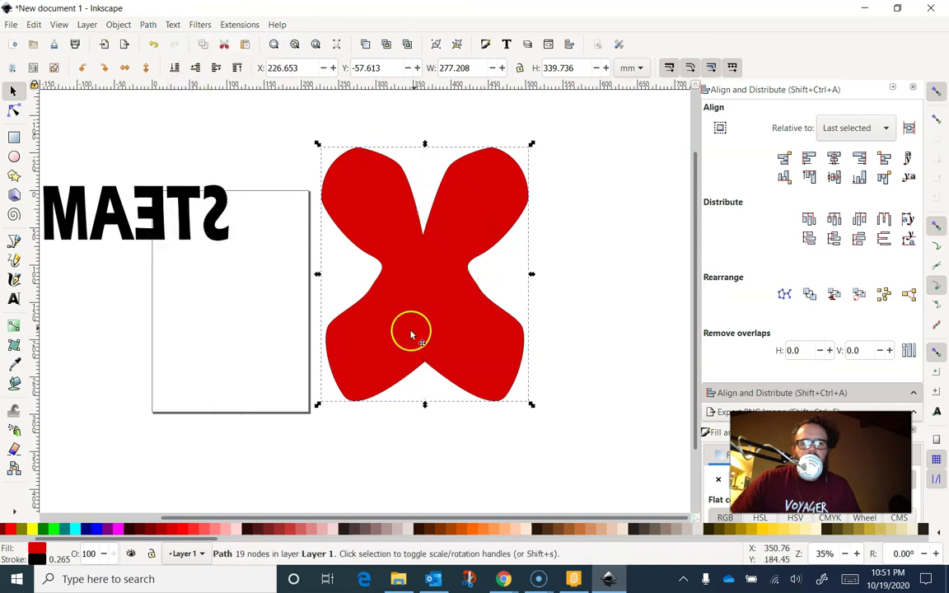